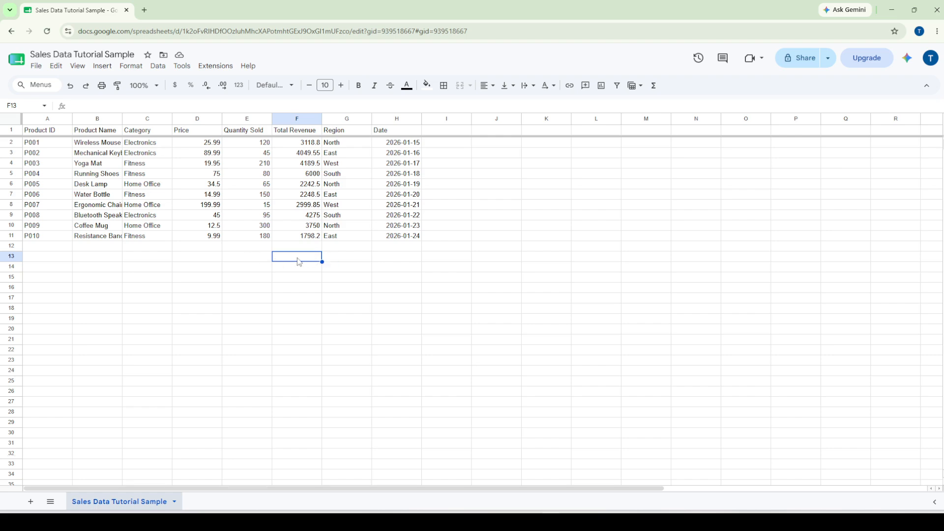
# - Start an IF formula in cell E13 with E:2 as its logical expression
pyautogui.click(259, 260)
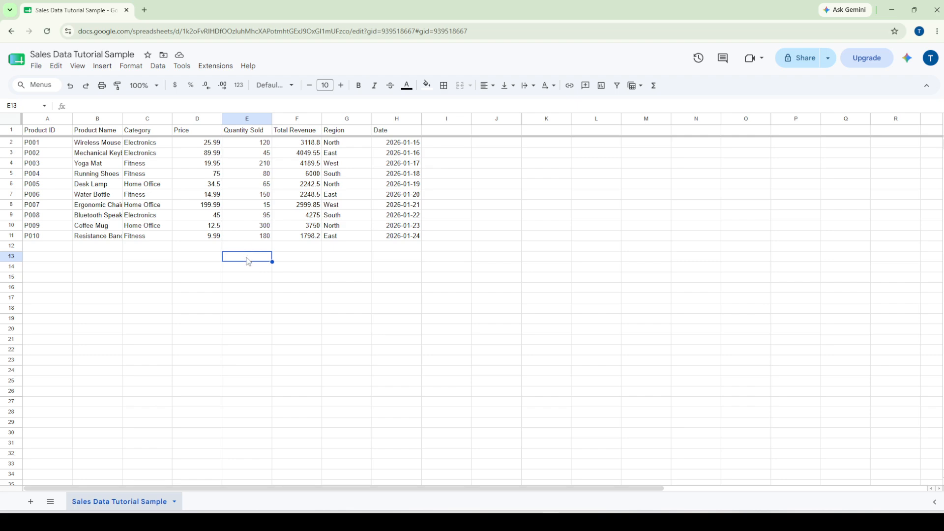
pyautogui.write('=')
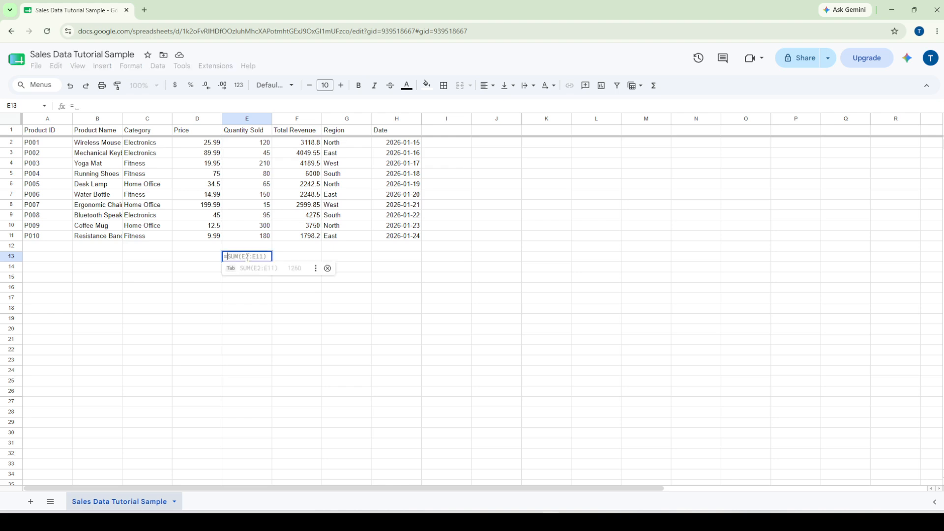
pyautogui.write('IF')
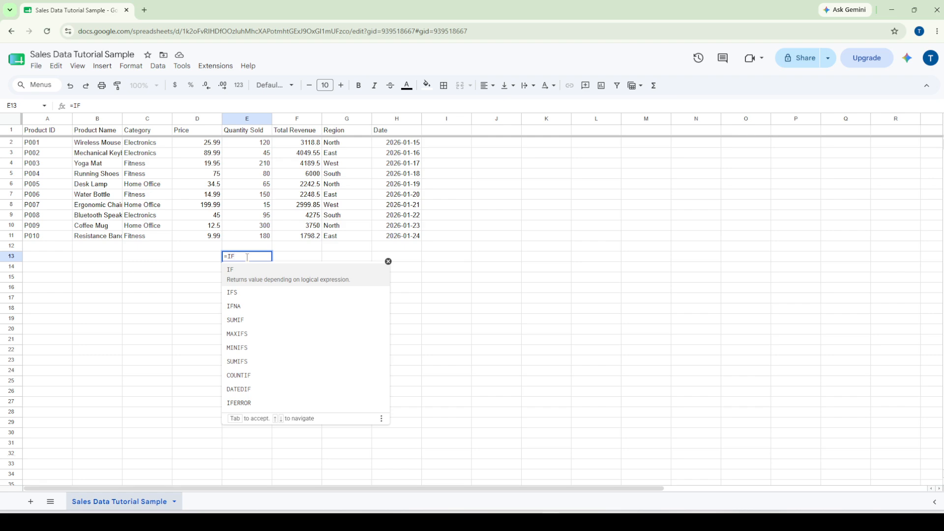
pyautogui.click(264, 280)
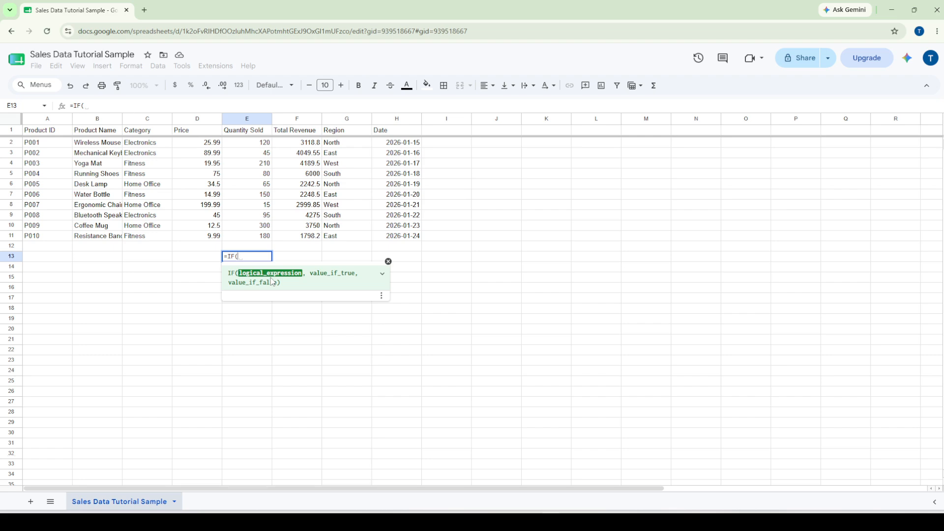
pyautogui.write('A')
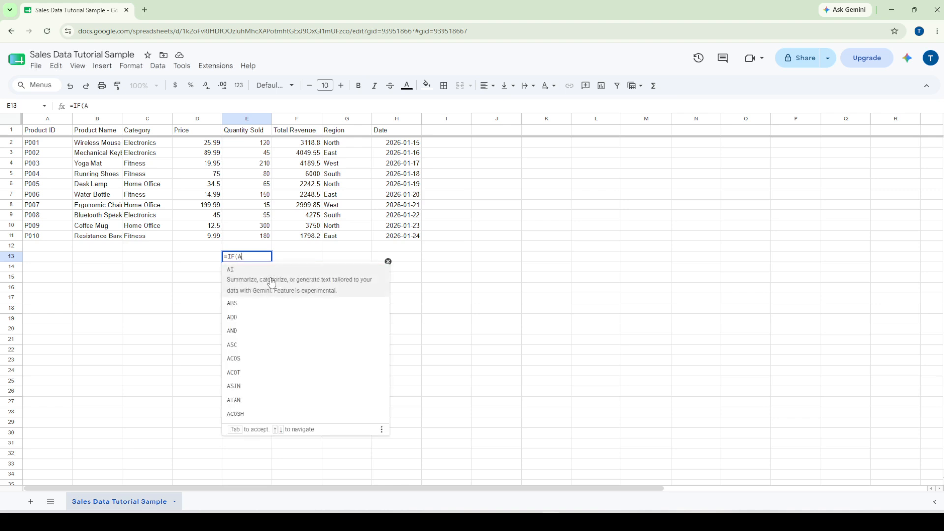
pyautogui.press('BackSpace')
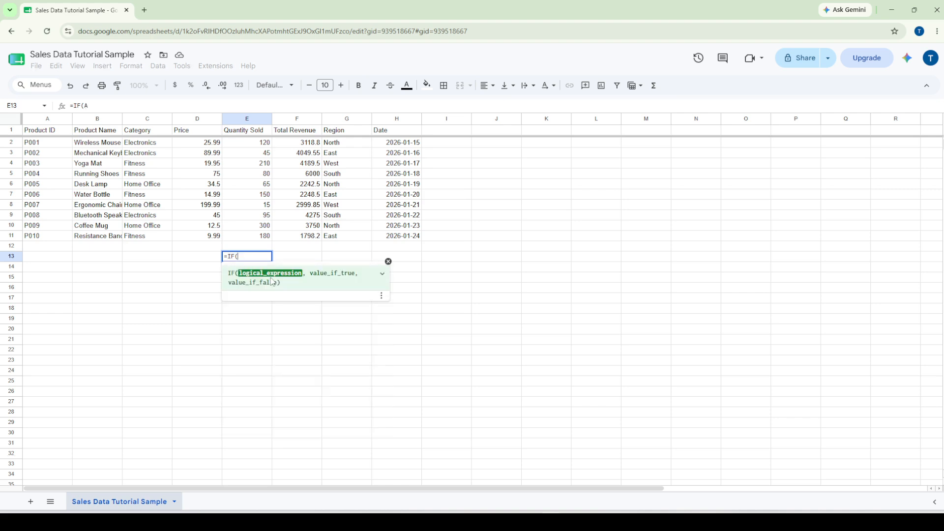
pyautogui.write('E')
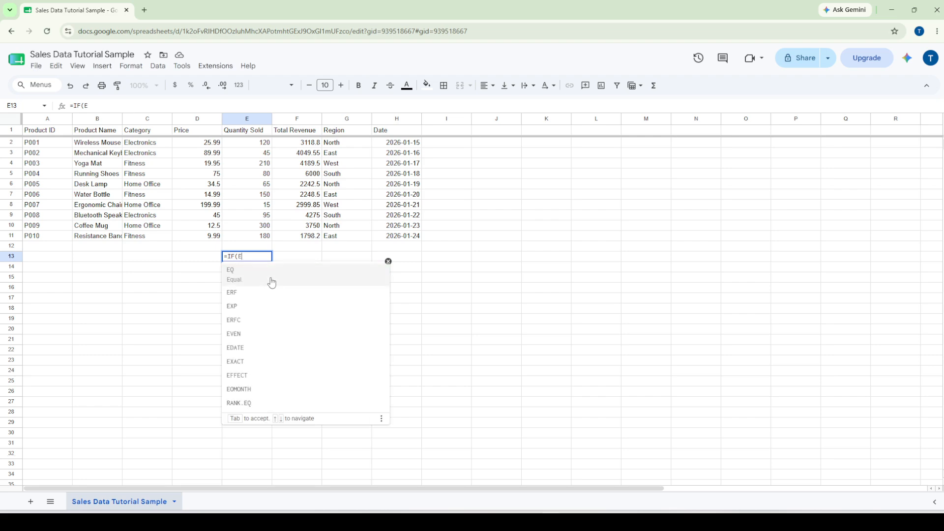
pyautogui.write(':2')
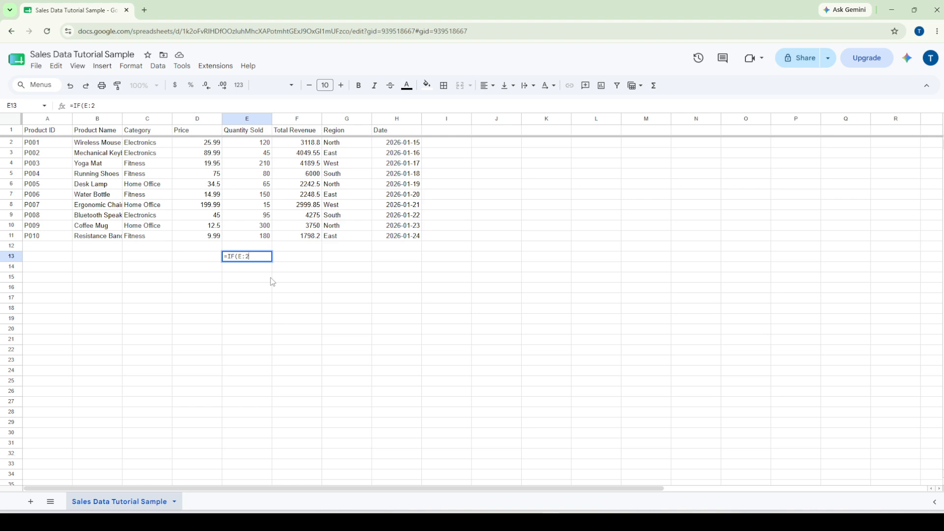
pyautogui.write(',')
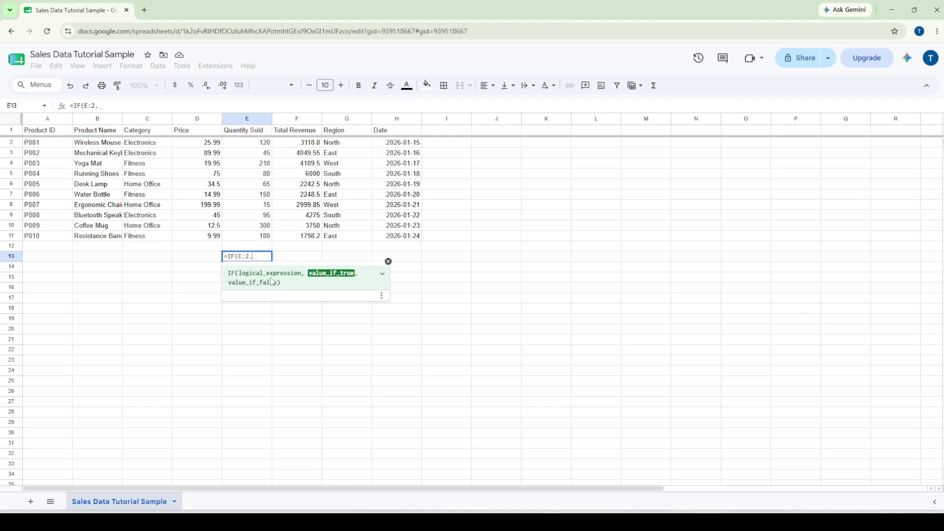
# - Complete the IF formula in E13 with "True" as the value if true and "False" as the value if false
pyautogui.write('"')
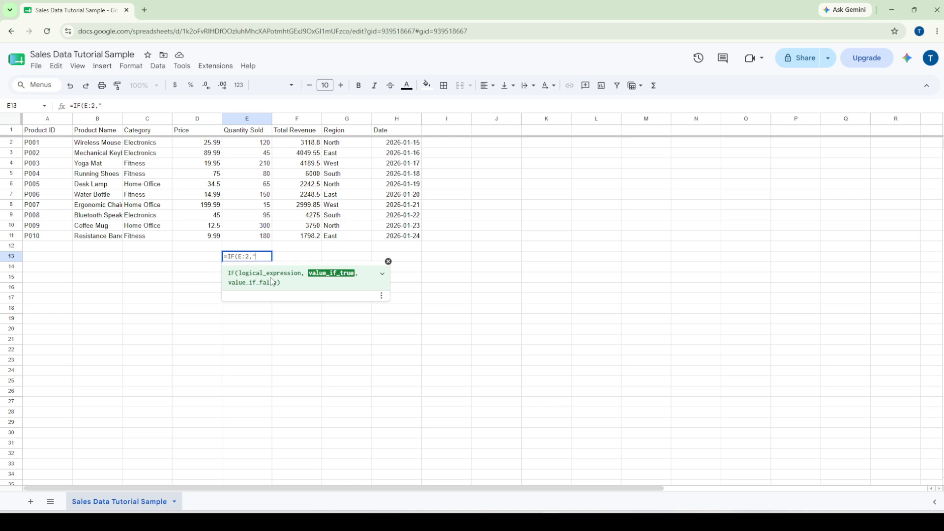
pyautogui.write('True')
pyautogui.write('", ')
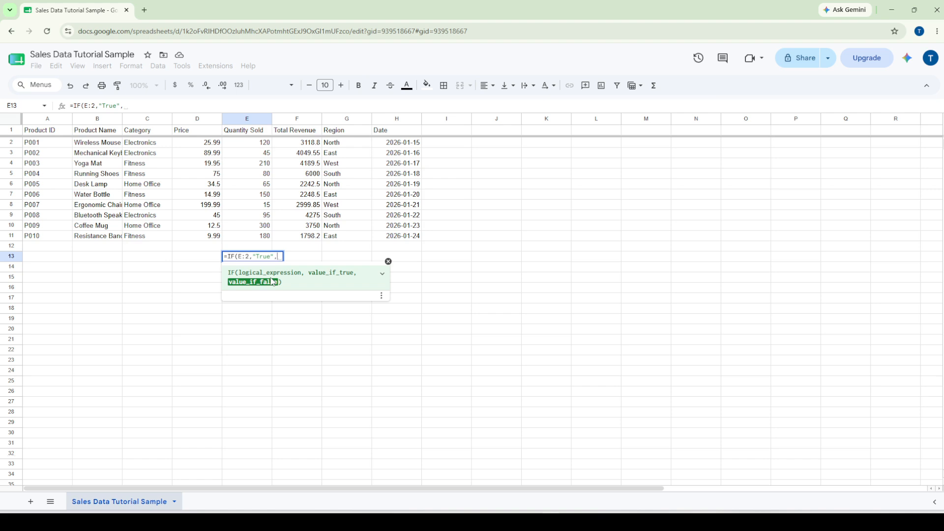
pyautogui.write('"')
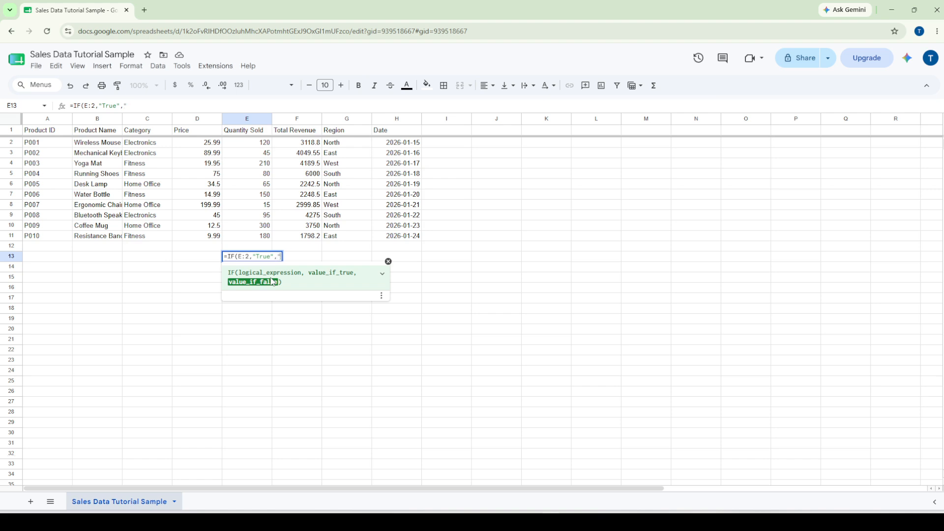
pyautogui.write('False")')
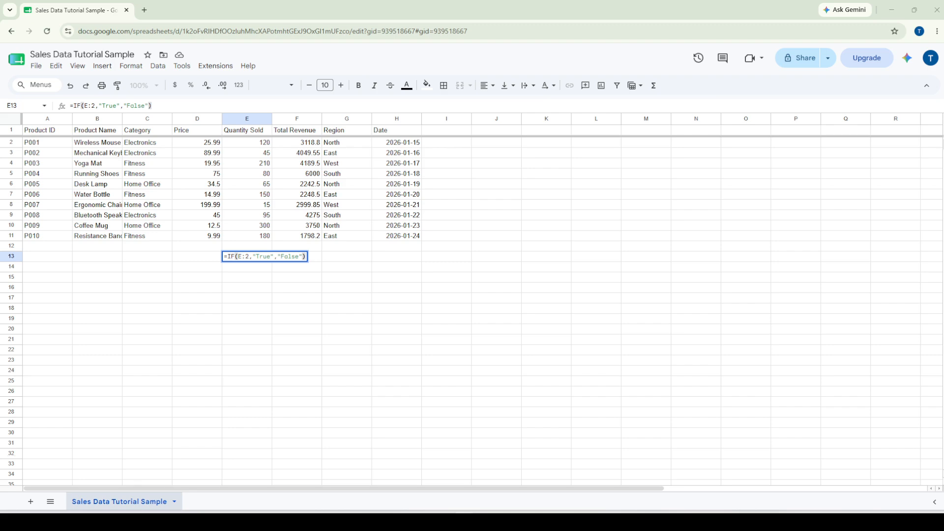
# - Extend the formula's condition to E:2>100 and commit the formula in E13
pyautogui.click(250, 256)
pyautogui.write('>')
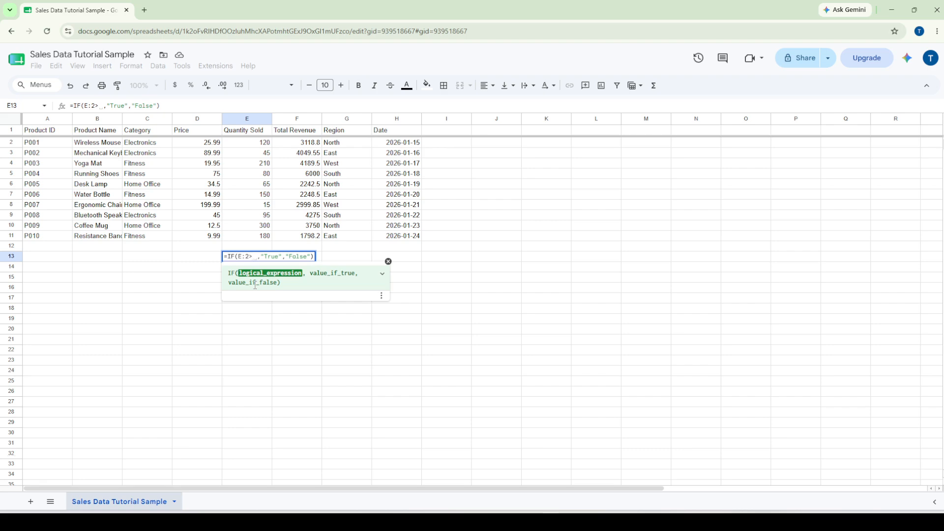
pyautogui.write('100')
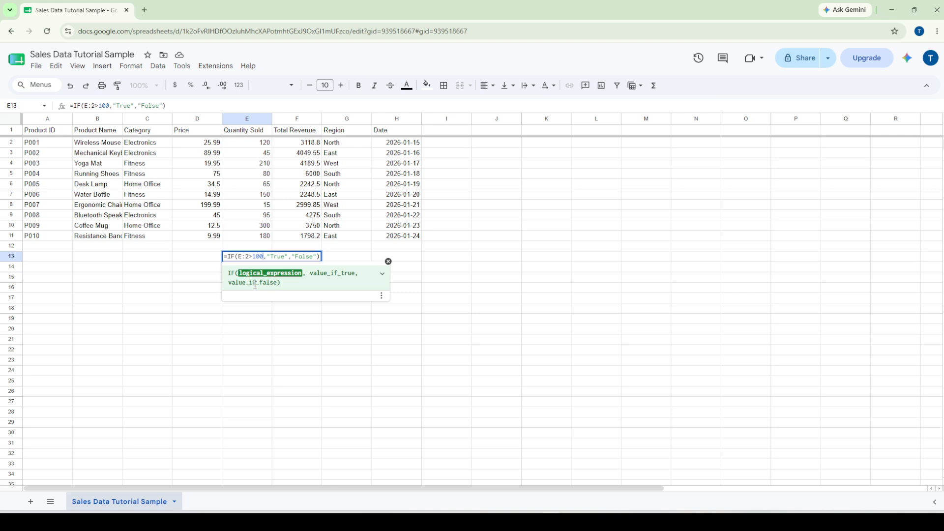
pyautogui.click(289, 309)
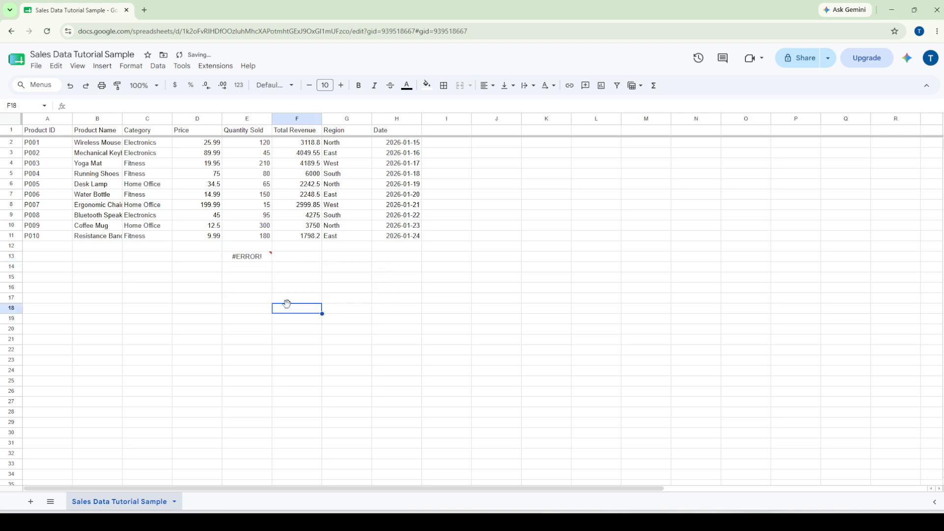
# - Replace the formula in cell E13 with =IF(A2>=70, "Pass", "Fail")
pyautogui.click(268, 258)
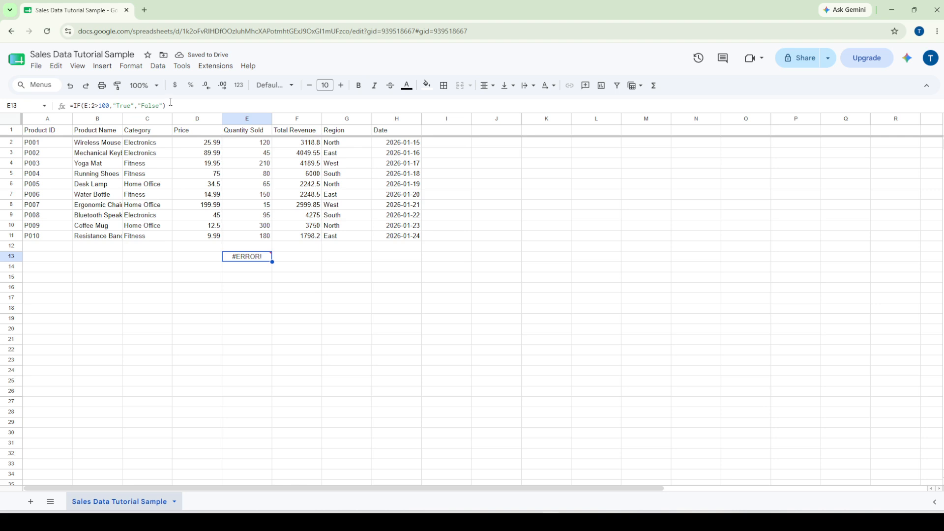
pyautogui.moveTo(171, 102); pyautogui.dragTo(69, 107)
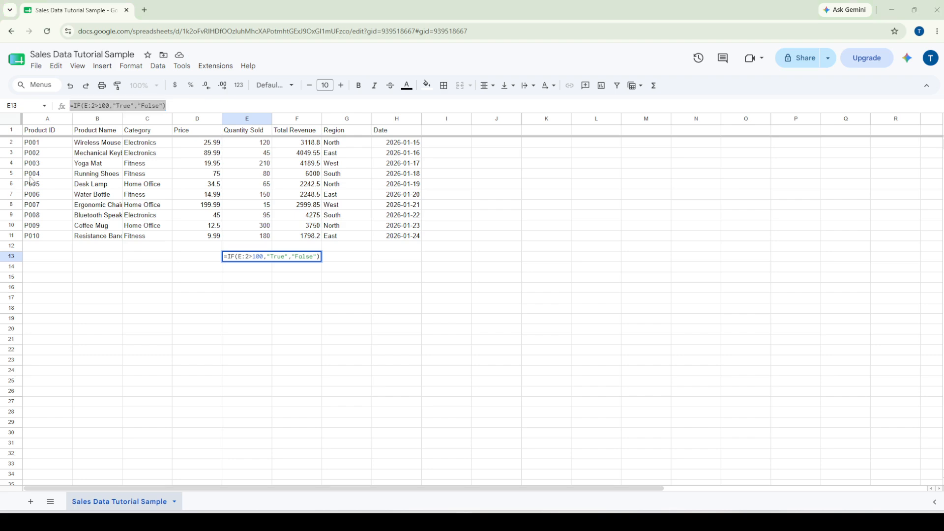
pyautogui.click(179, 109)
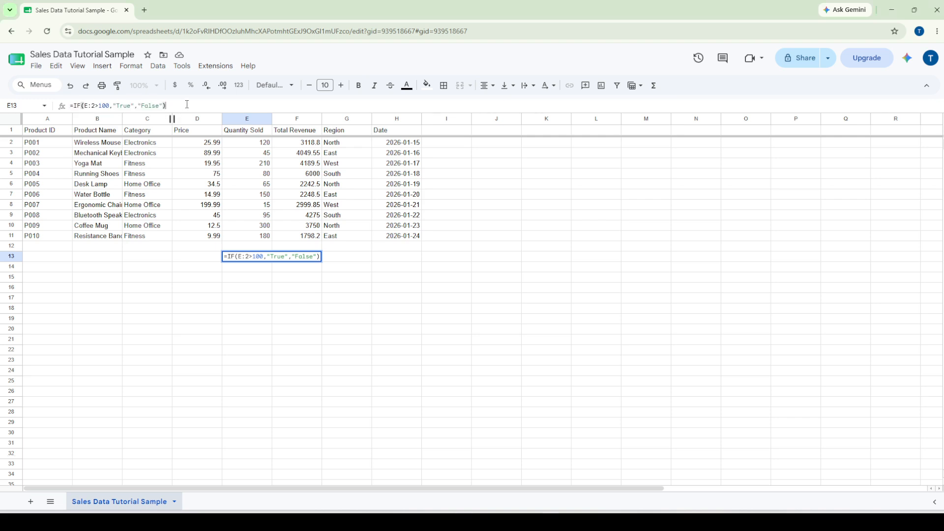
pyautogui.moveTo(179, 108); pyautogui.dragTo(69, 105)
pyautogui.write('=IF(A2>=70, "Pass", "Fail")')
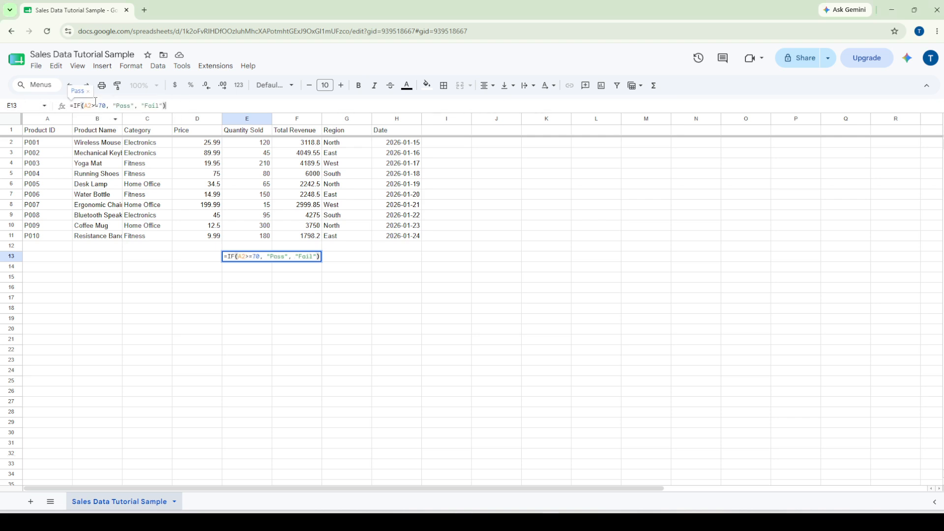
# - Change the cell reference in the E13 formula to B2 and commit it
pyautogui.click(94, 106)
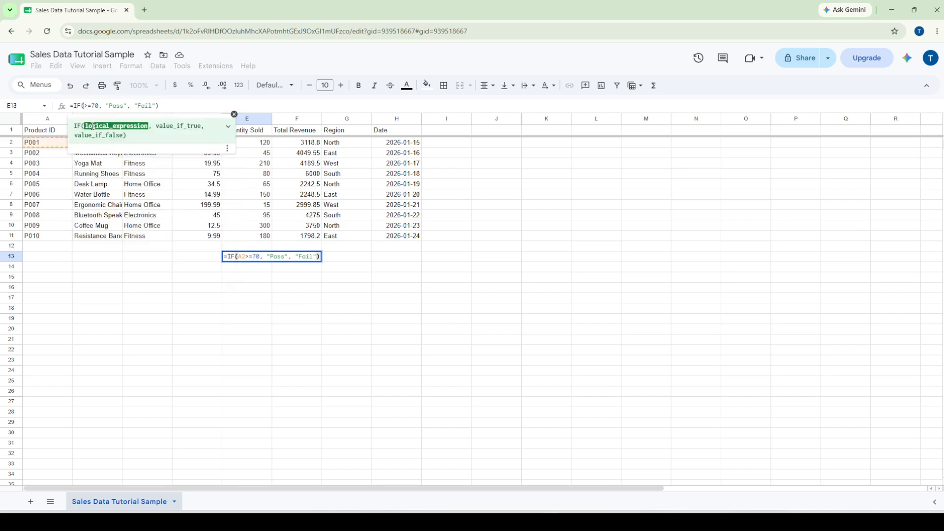
pyautogui.press('BackSpace')
pyautogui.press('BackSpace')
pyautogui.write('B')
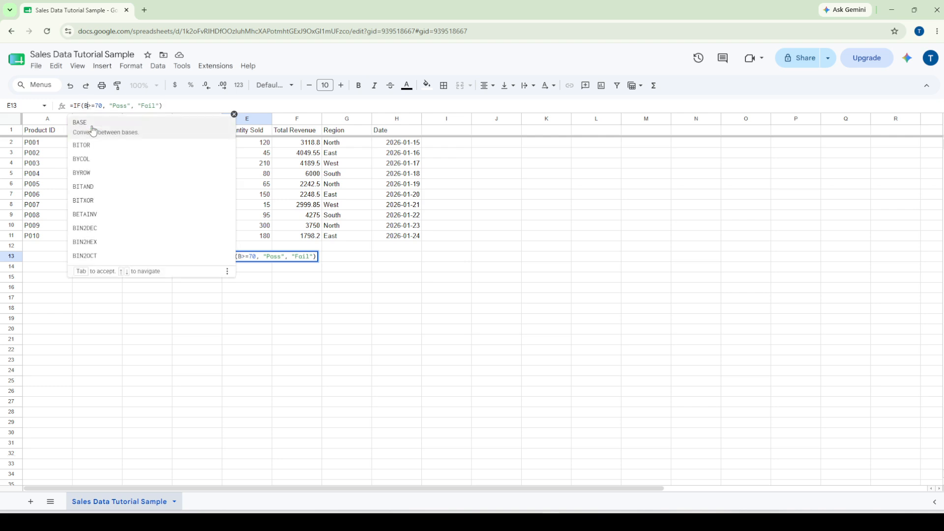
pyautogui.write('2')
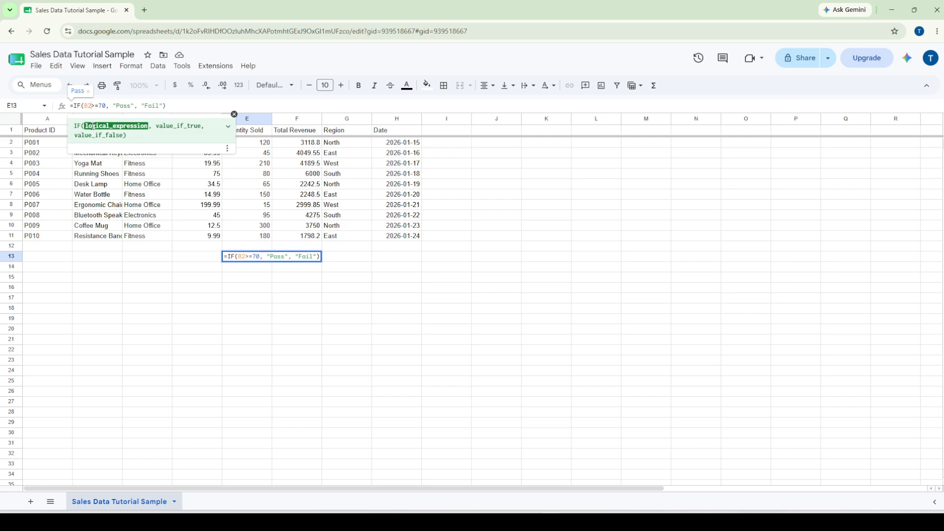
pyautogui.press('Return')
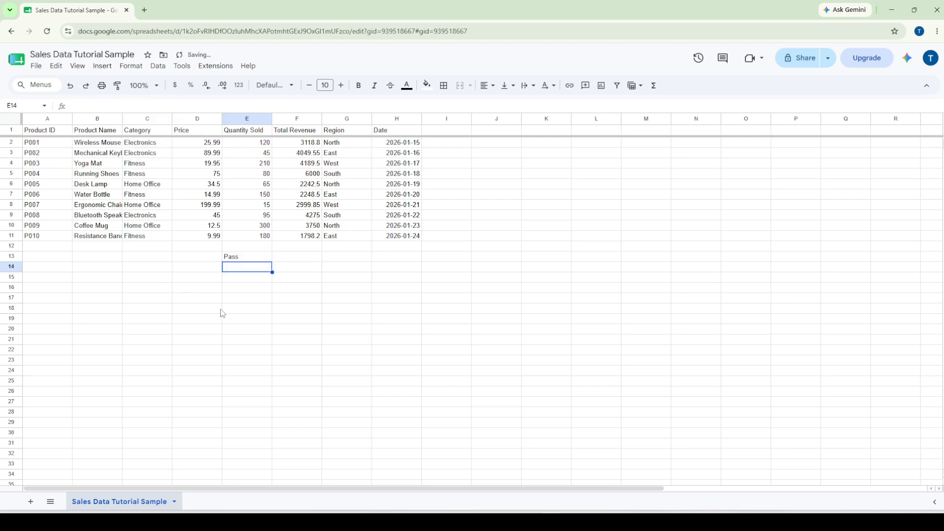
# - Fill the E13 formula down through cell E25
pyautogui.click(281, 290)
pyautogui.click(236, 258)
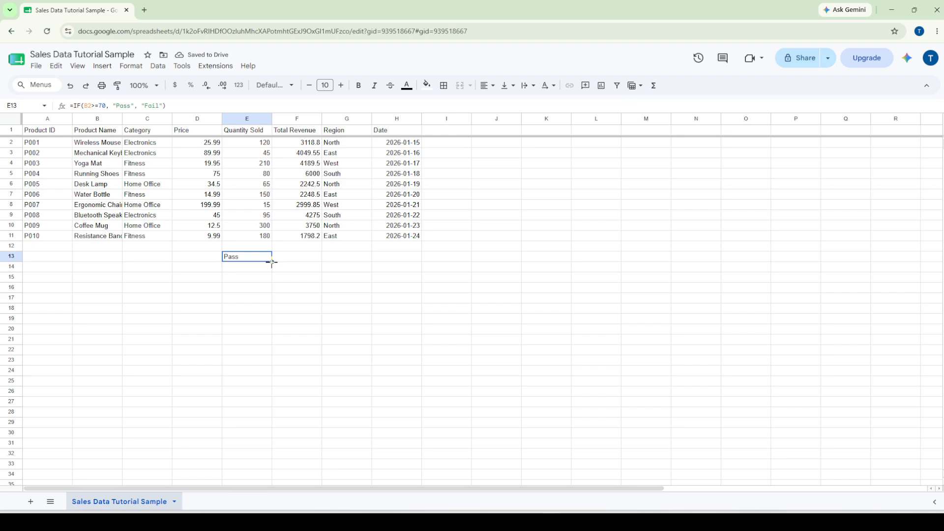
pyautogui.moveTo(271, 262); pyautogui.dragTo(269, 364)
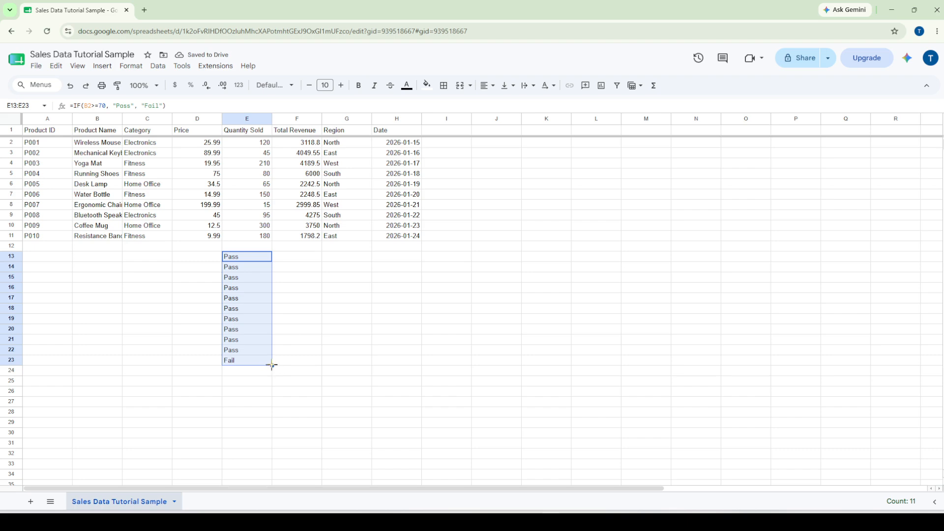
pyautogui.moveTo(272, 366); pyautogui.dragTo(274, 387)
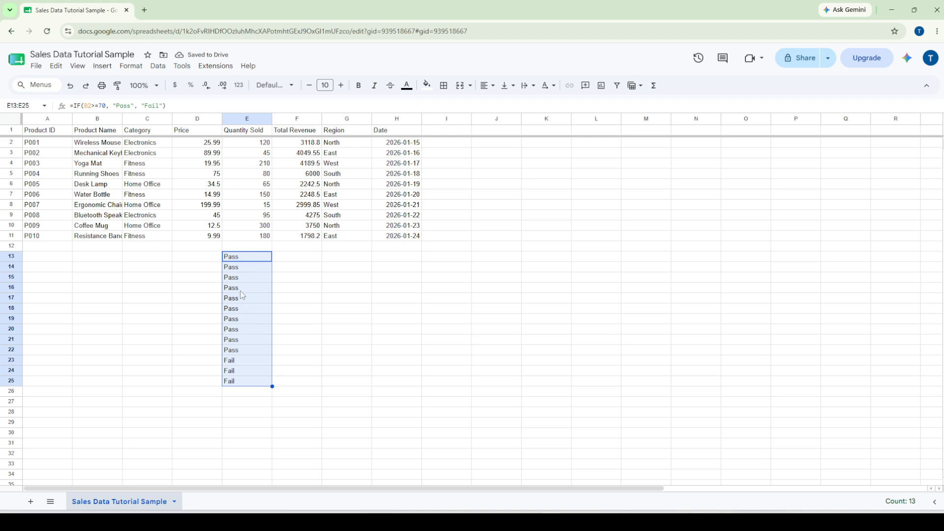
# - Delete the Pass/Fail results from cells E13:E25
pyautogui.click(243, 269)
pyautogui.moveTo(245, 257); pyautogui.dragTo(246, 387)
pyautogui.click(295, 320)
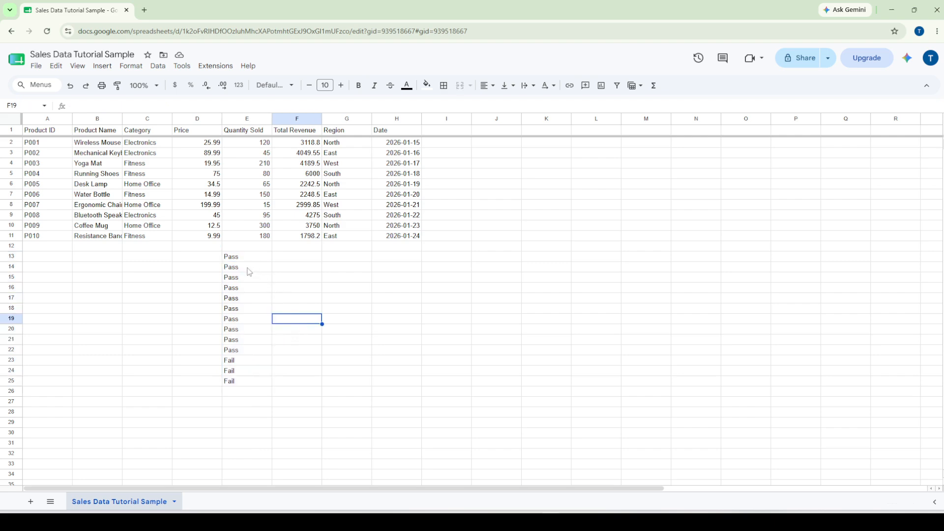
pyautogui.moveTo(231, 258); pyautogui.dragTo(237, 383)
pyautogui.press('Delete')
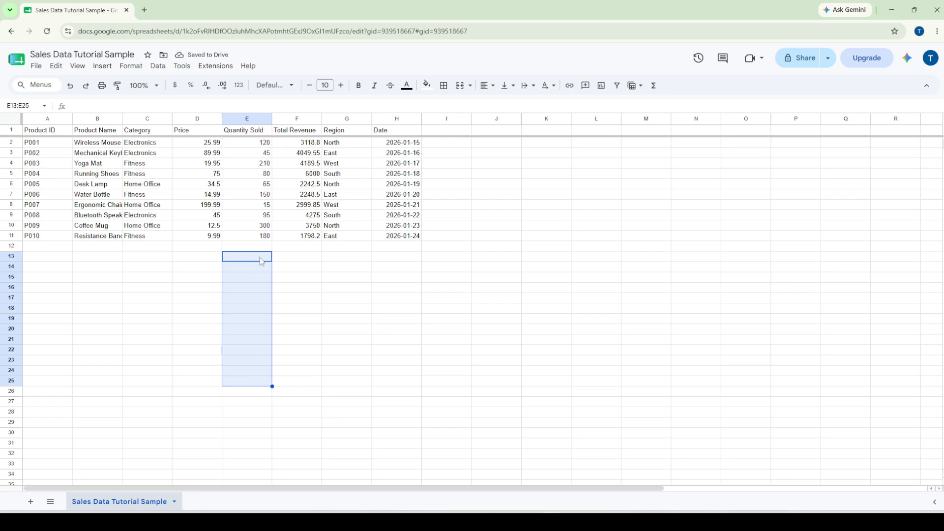
# - Undo the deletion and both fill-downs, keeping the Pass/Fail IF formula in cell E13
pyautogui.hotkey('ctrl', 'z')
pyautogui.hotkey('ctrl', 'z')
pyautogui.hotkey('ctrl', 'z')
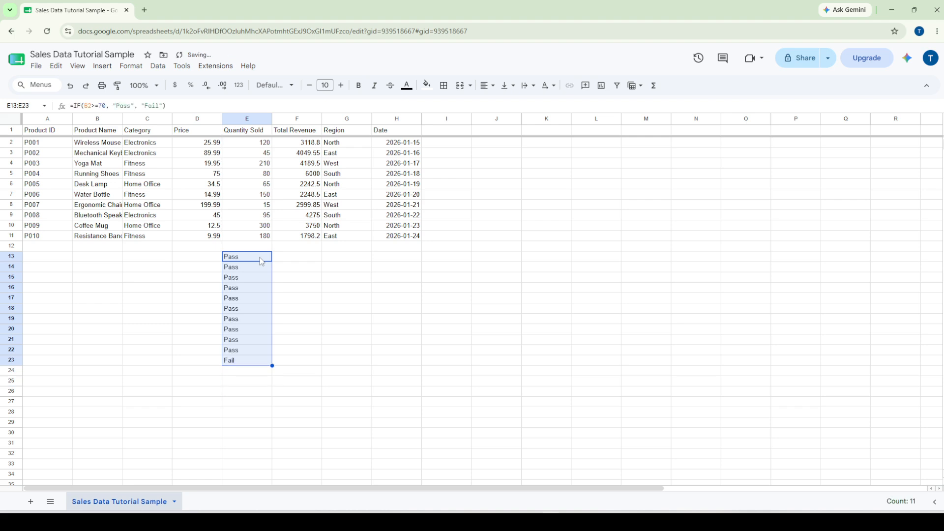
pyautogui.hotkey('ctrl', 'z')
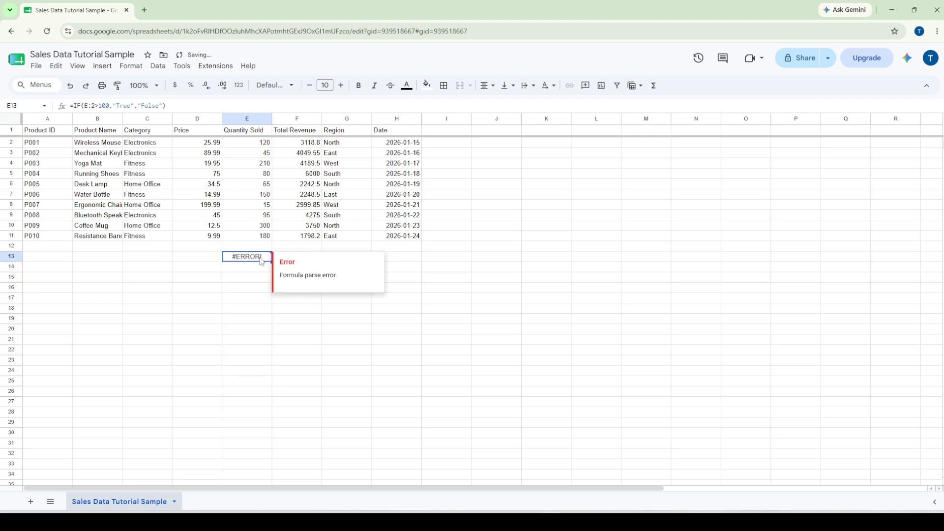
pyautogui.click(86, 89)
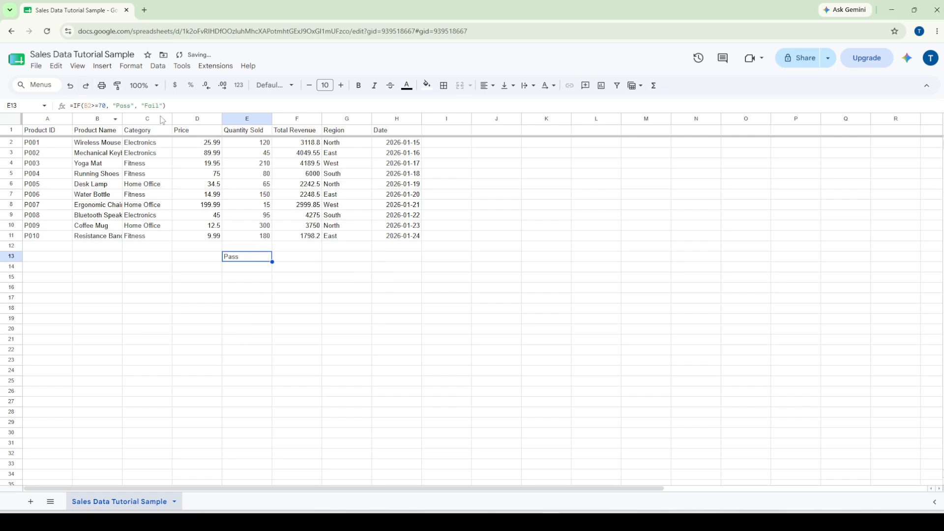
# - Select the entire formula text of cell E13 for editing
pyautogui.moveTo(173, 105); pyautogui.dragTo(69, 105)
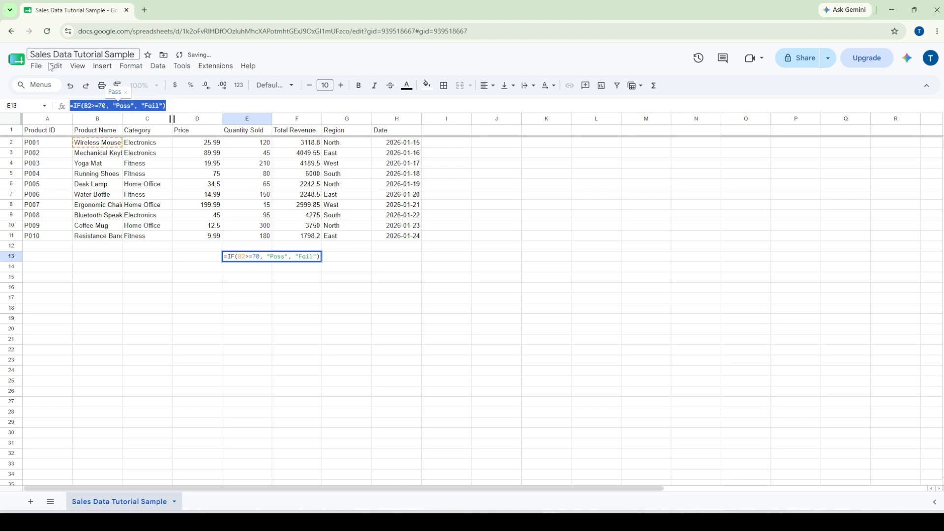